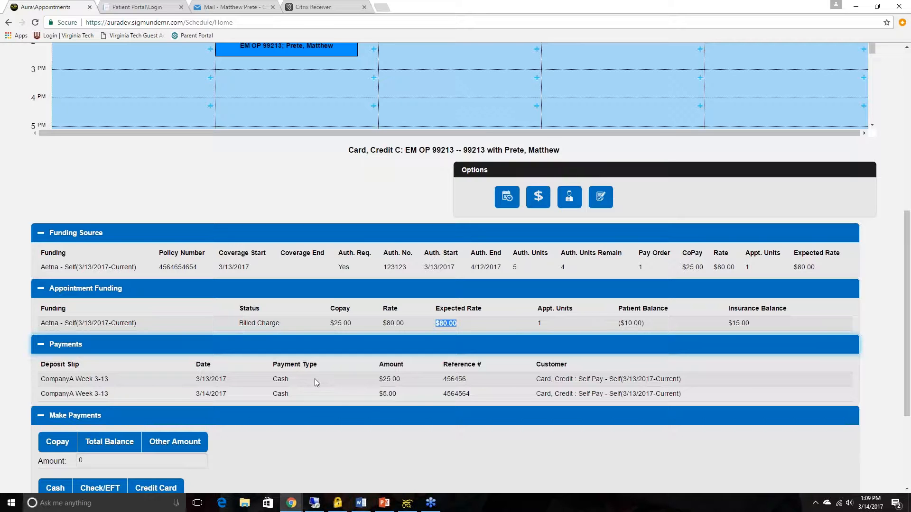
Step: Try the Copay, Total Balance and Other Amount options for the new payment, entering 60 as the other amount
scroll(302, 395, down, 2)
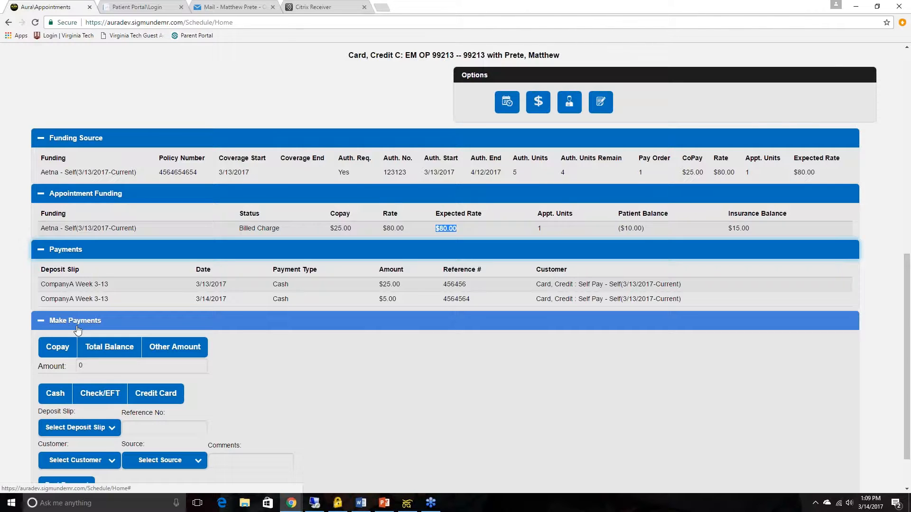
click(68, 351)
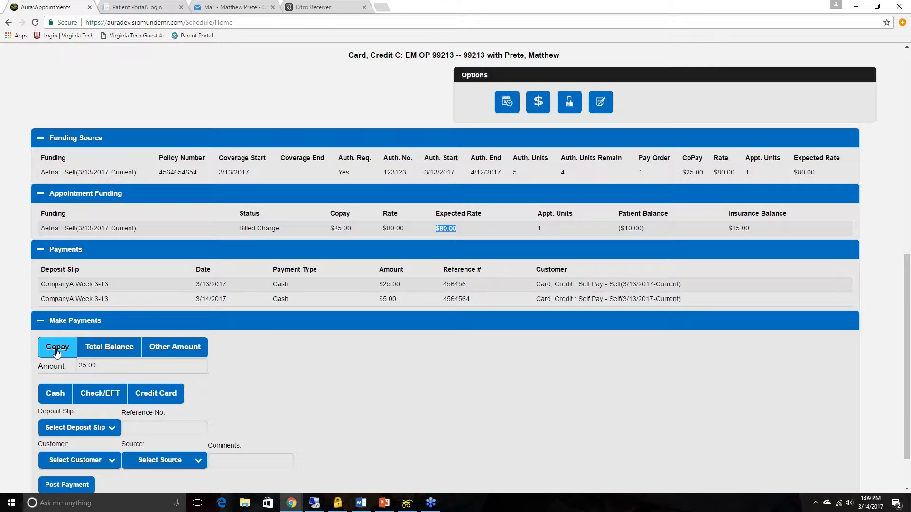
click(114, 351)
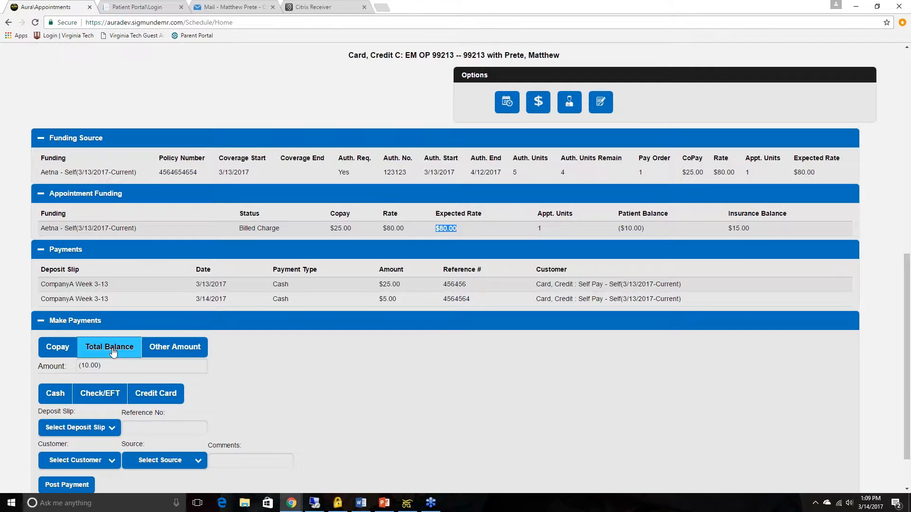
click(62, 351)
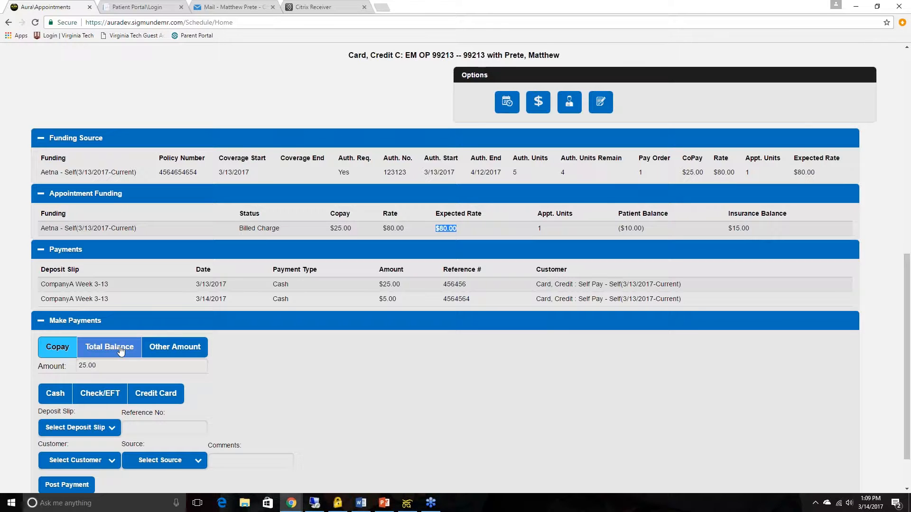
click(163, 349)
click(167, 365)
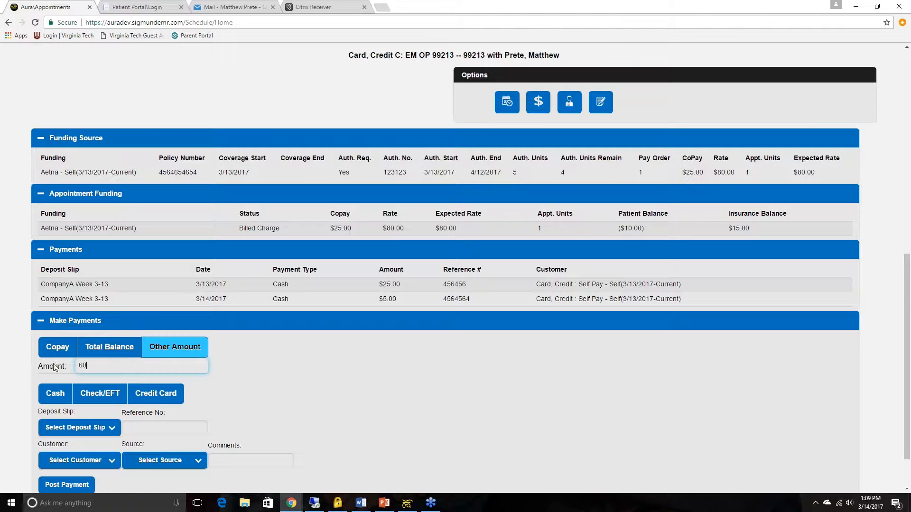
Step: Set the payment to the copay amount by credit card and continue to the card processing page
click(58, 349)
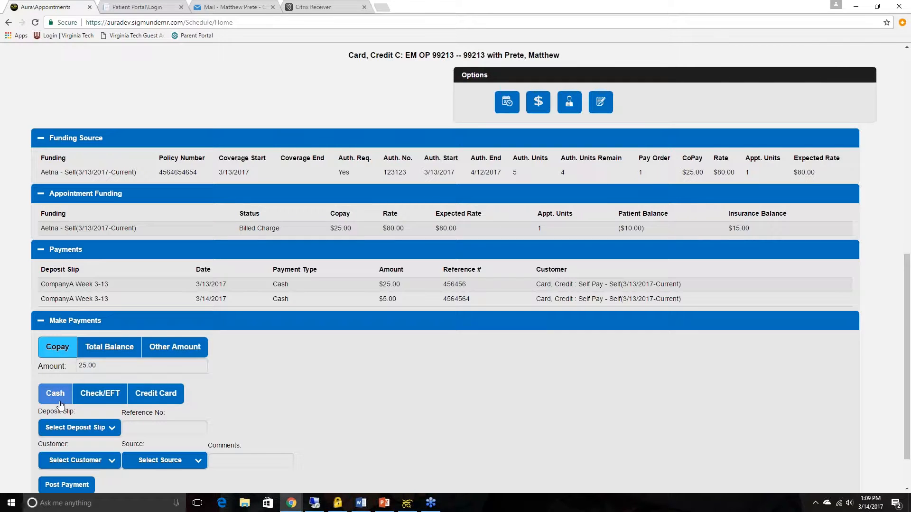
click(96, 401)
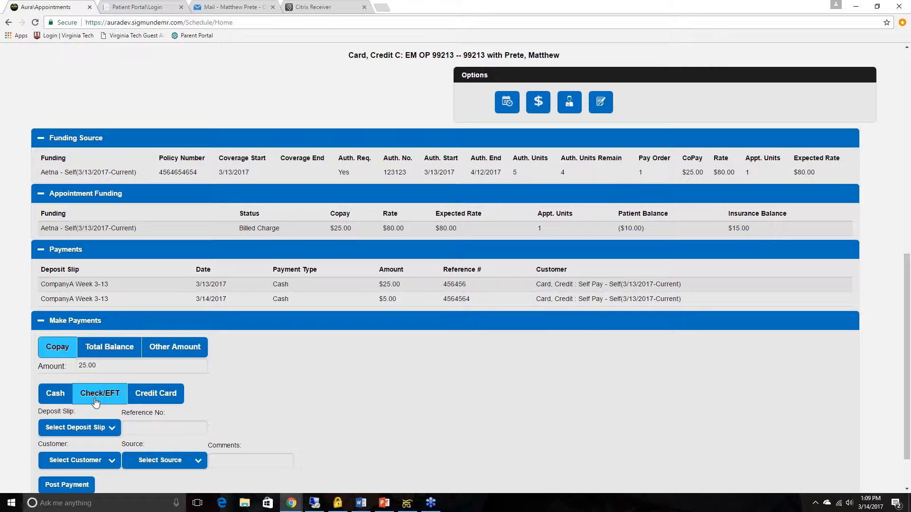
click(154, 403)
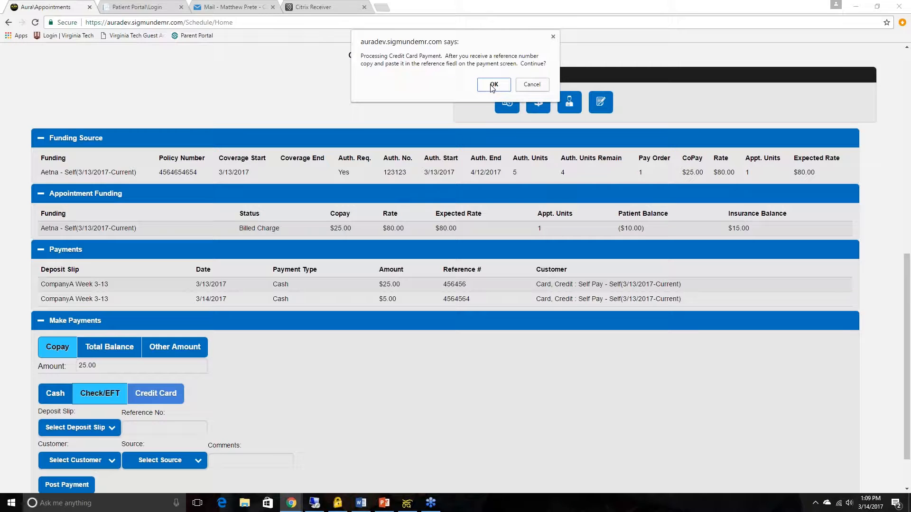
click(493, 85)
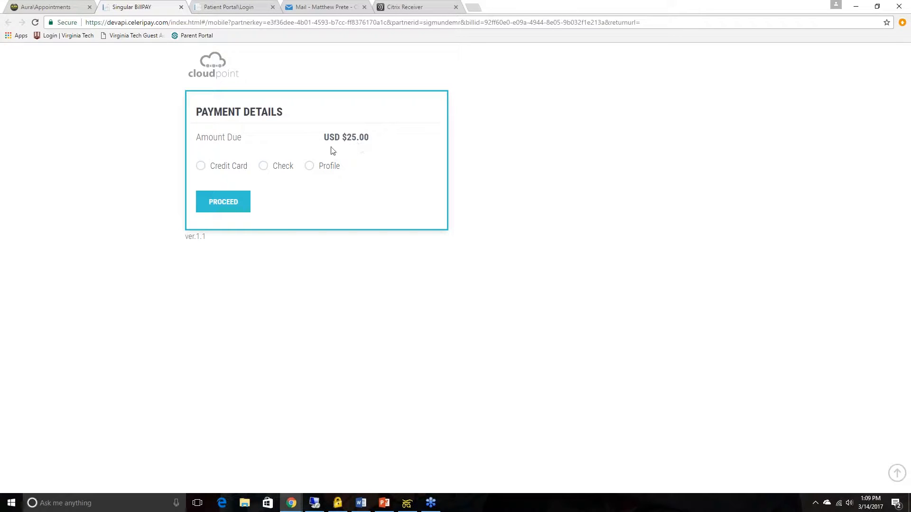
Step: Choose credit card payment and enter the cardholder's name and the card number
click(201, 167)
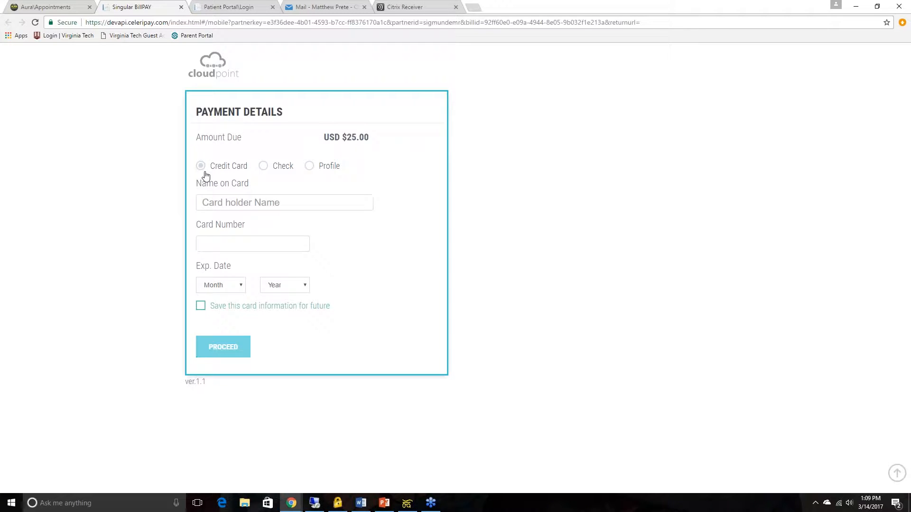
click(232, 199)
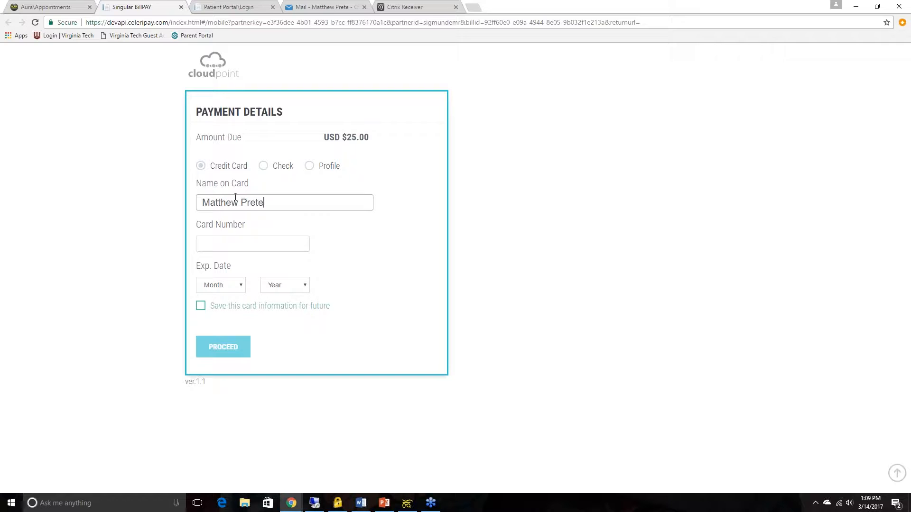
key(Tab)
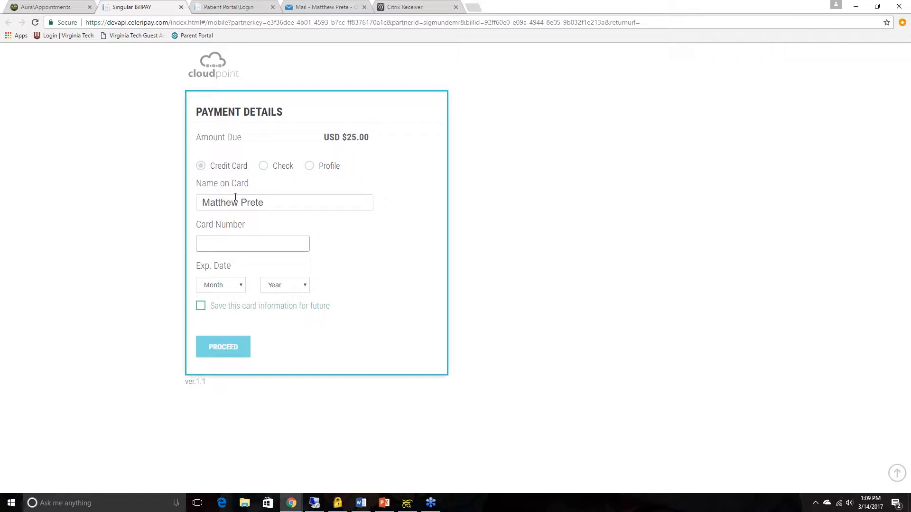
text(4111111111111111)
Step: Set the card's expiration date to March 2019 and save the card information for future use
click(226, 284)
click(228, 324)
click(280, 290)
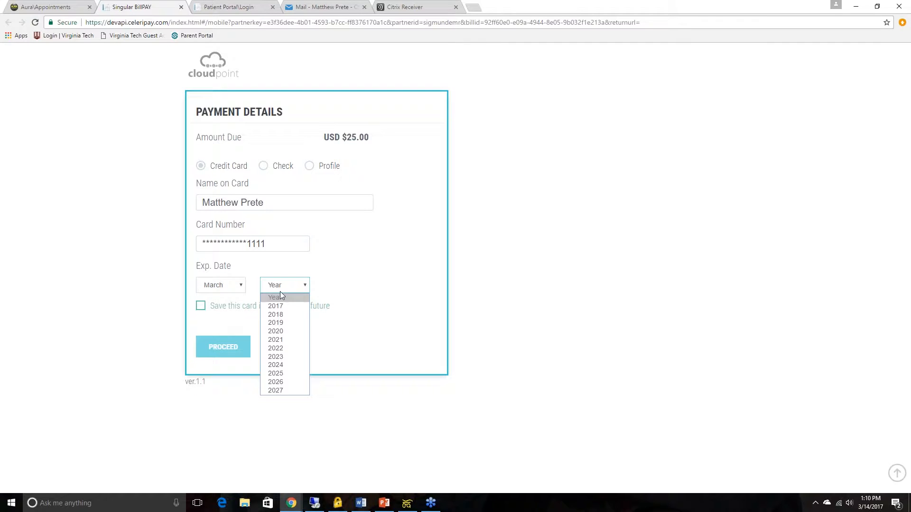
click(278, 323)
click(200, 306)
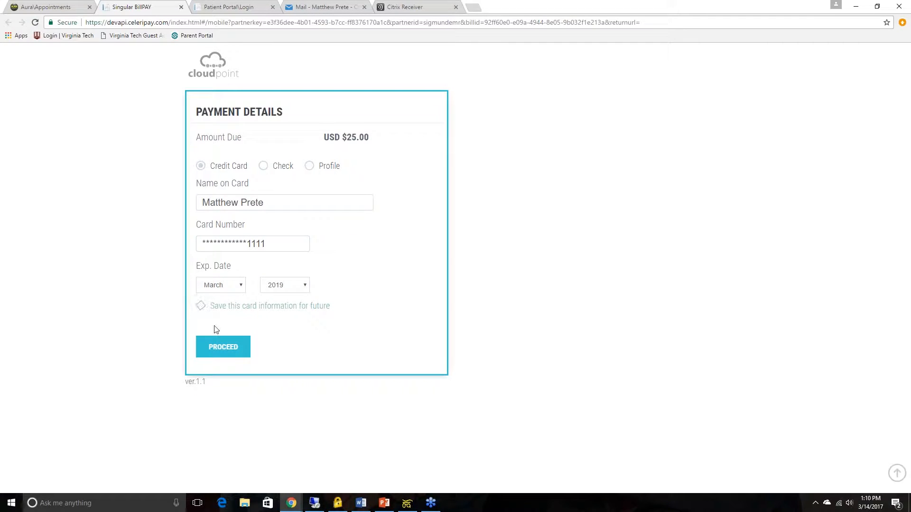
Step: Proceed with the card payment, accept the Terms & Conditions, and submit it with the receipt recipient's e-mail address
click(217, 349)
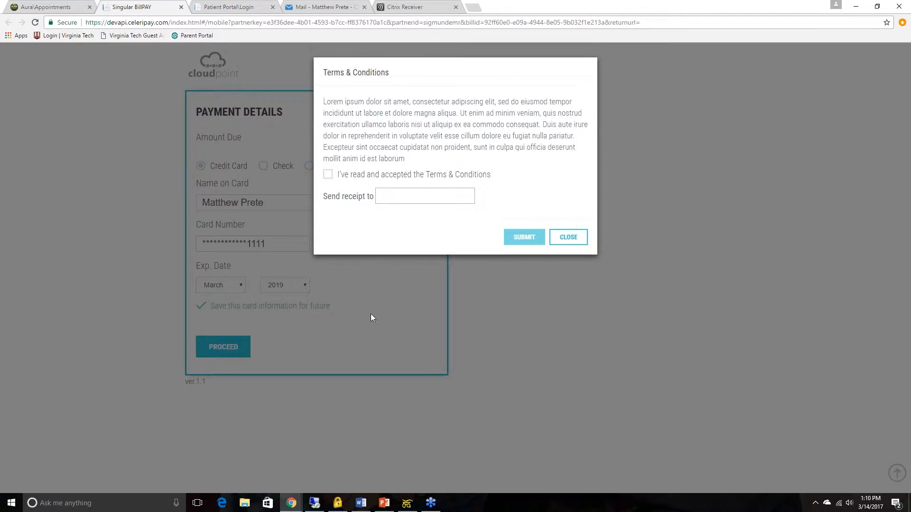
click(327, 176)
click(412, 197)
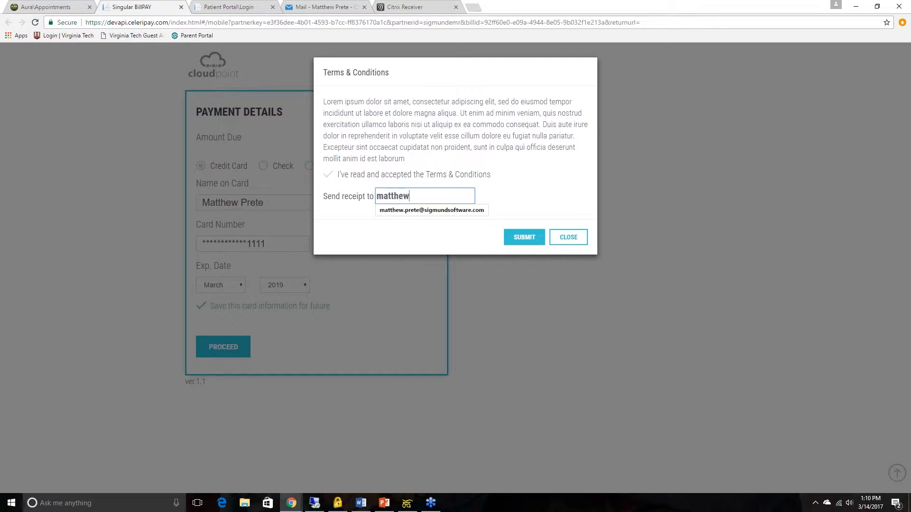
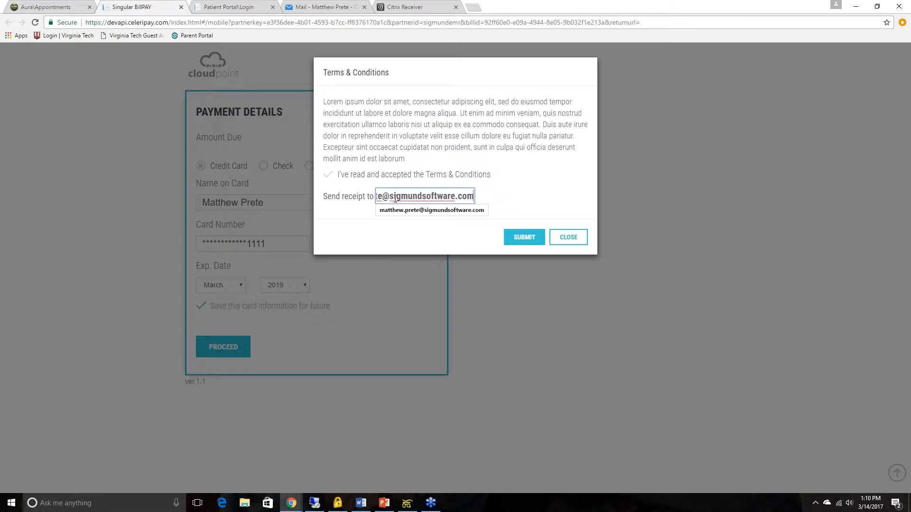
click(516, 244)
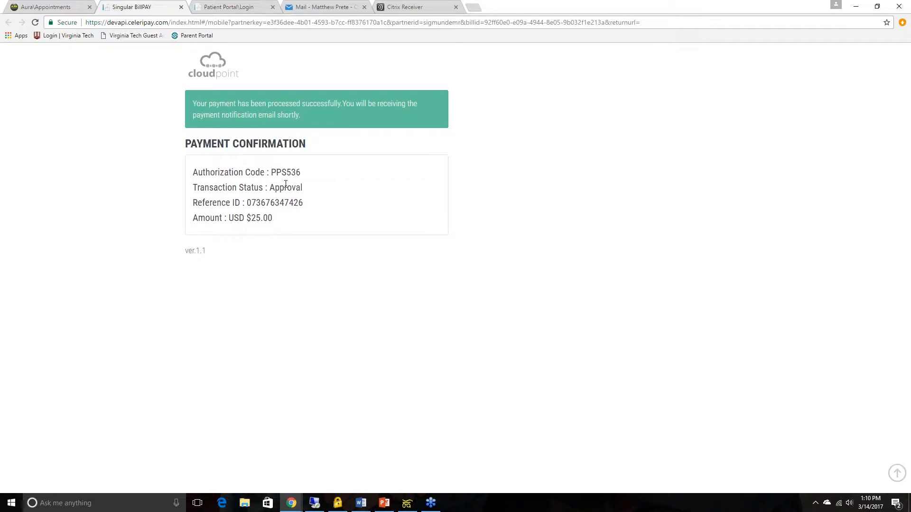
Step: Copy the Reference ID from the payment confirmation into the appointment payment's Reference No., closing the confirmation page
double_click(295, 205)
key(ctrl+c)
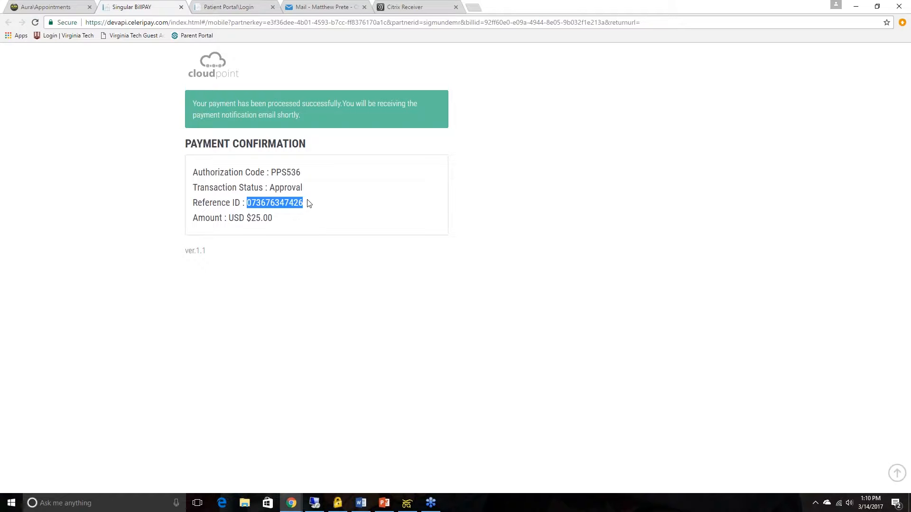
click(181, 7)
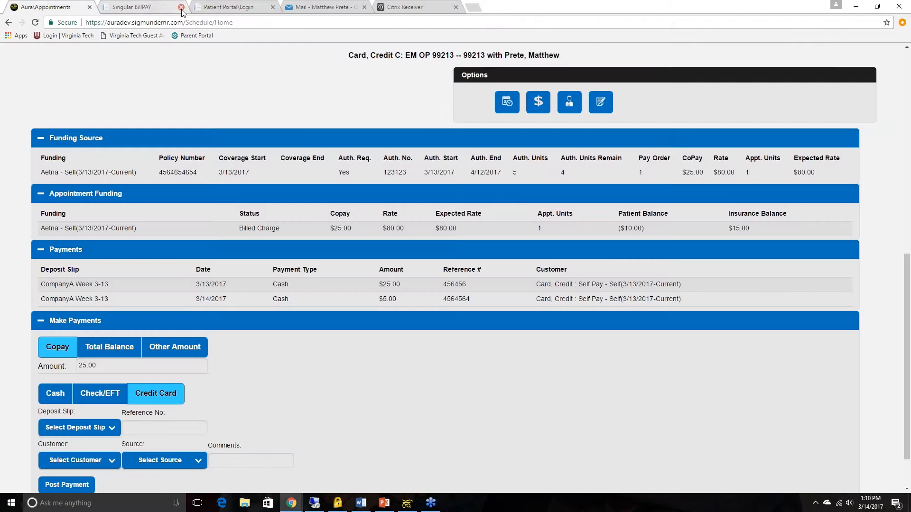
click(194, 428)
key(ctrl+v)
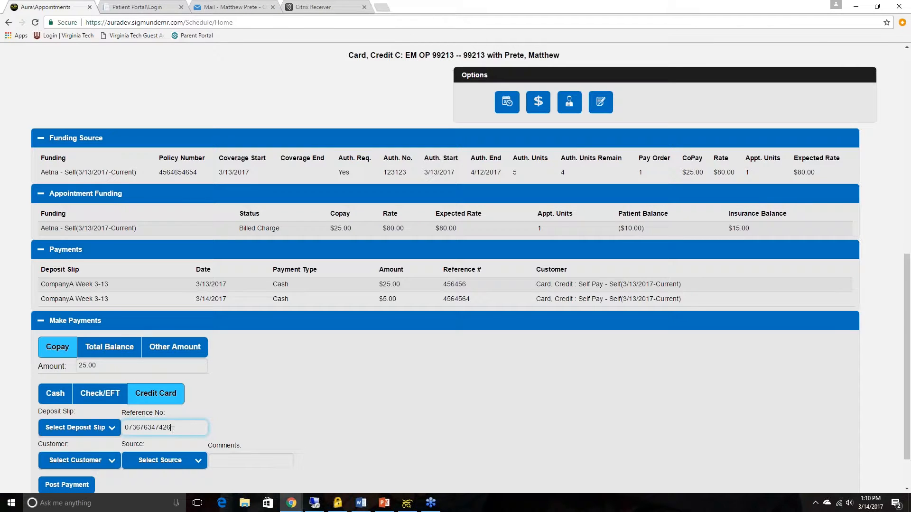
Step: Assign the payment to deposit slip CompanyA Week 3-13 and the customer's Self Pay - Self(3/13/2017-Current) account
click(99, 429)
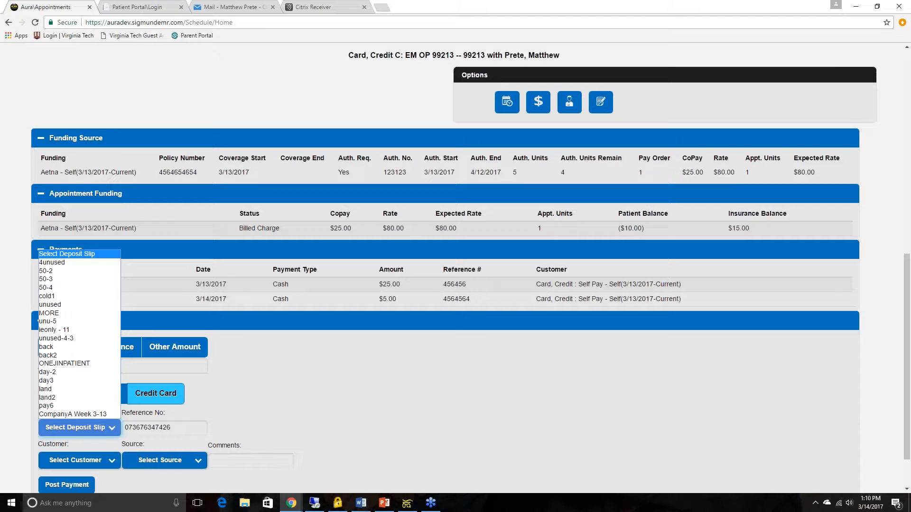
click(99, 419)
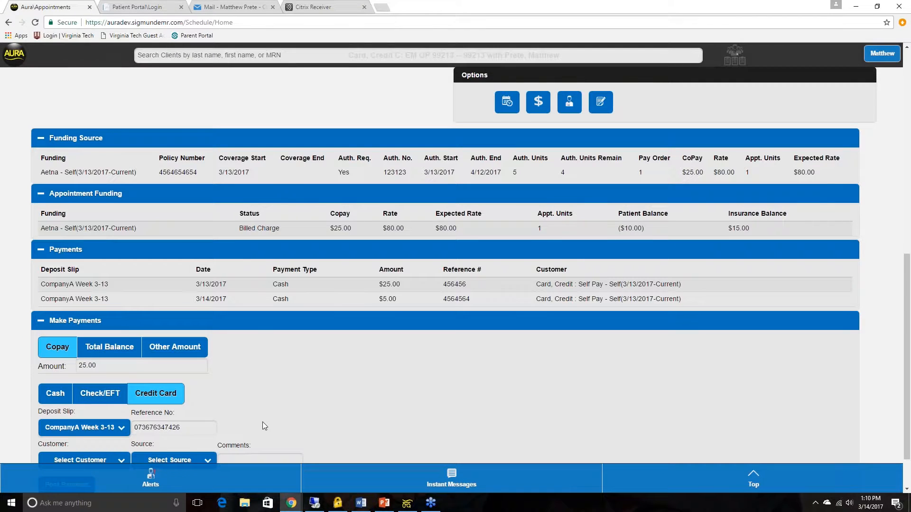
scroll(263, 424, down, 1)
click(80, 405)
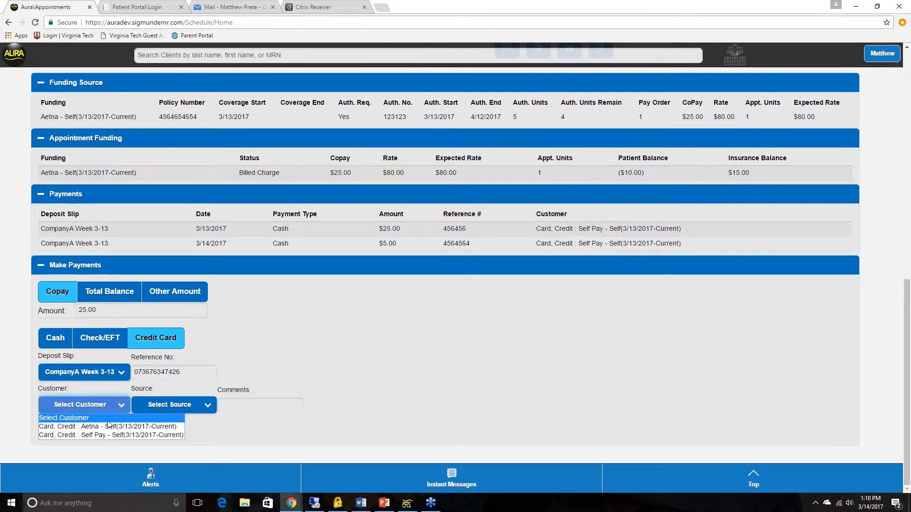
click(107, 427)
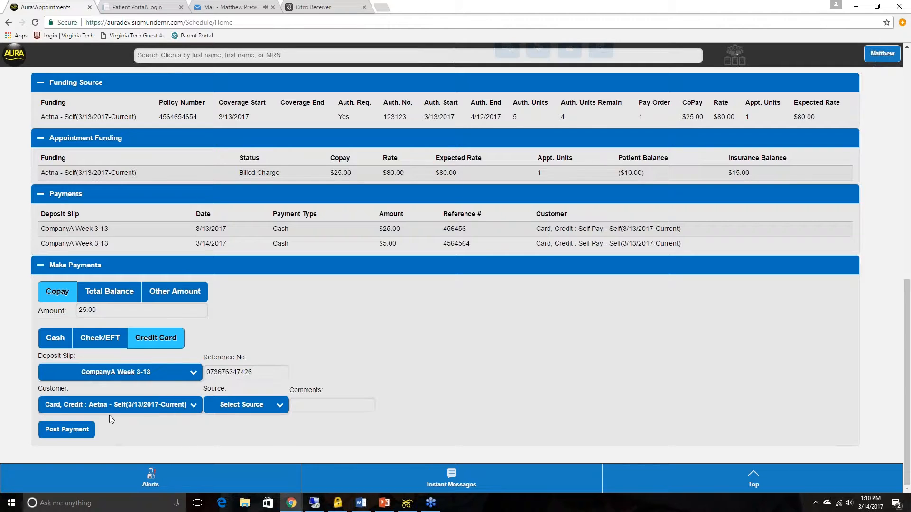
click(156, 409)
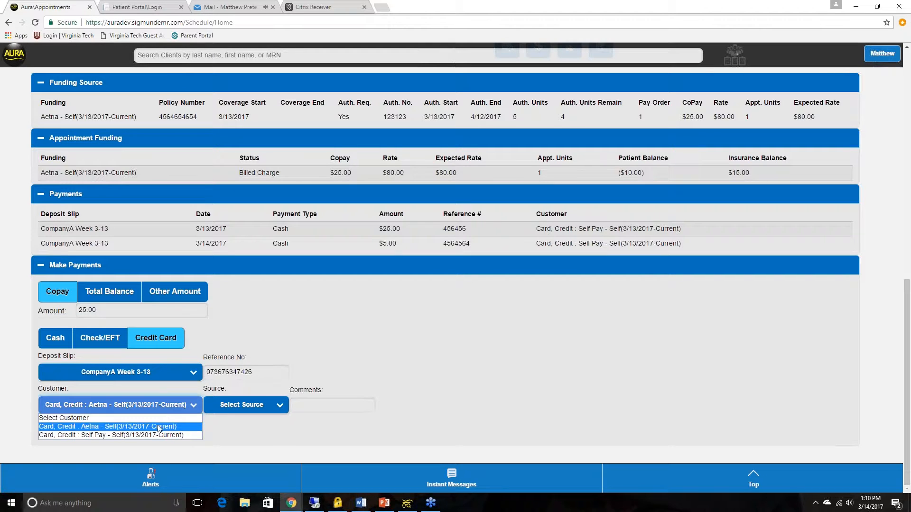
click(157, 433)
Step: Post the credit card copay payment without a source or comments
click(249, 406)
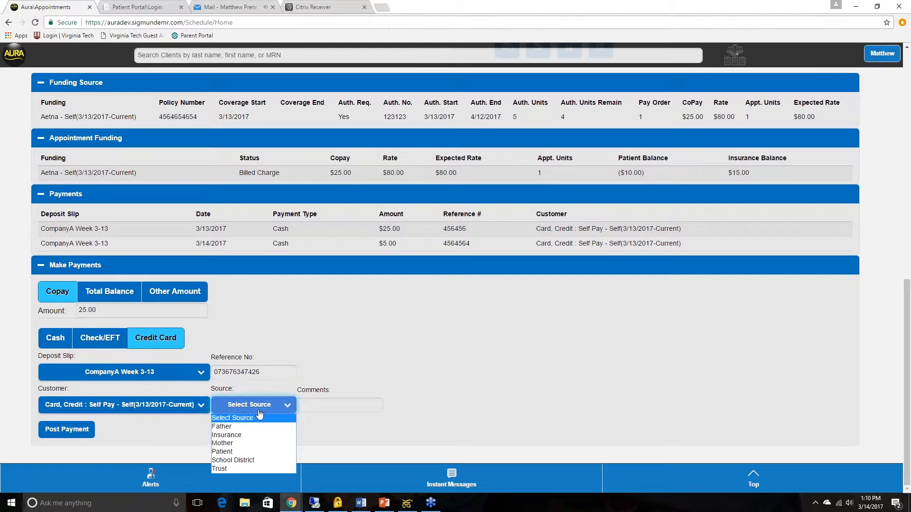
click(314, 403)
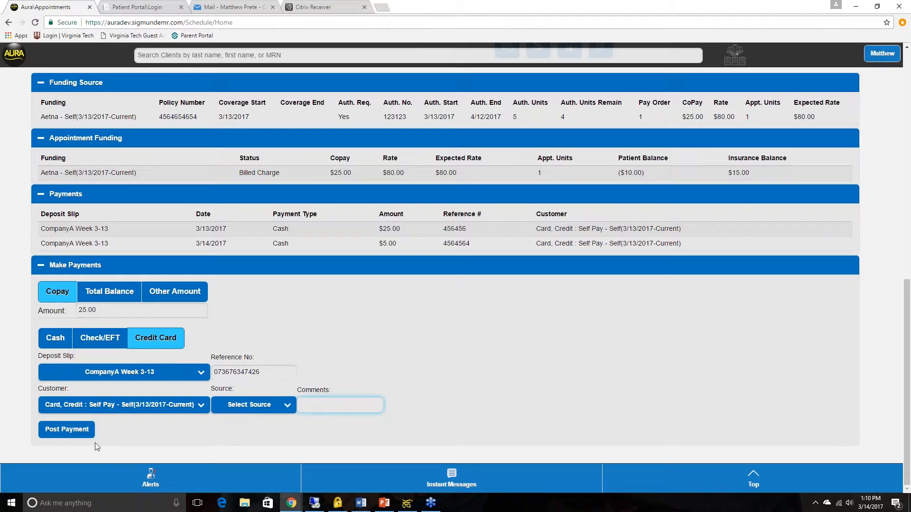
click(66, 431)
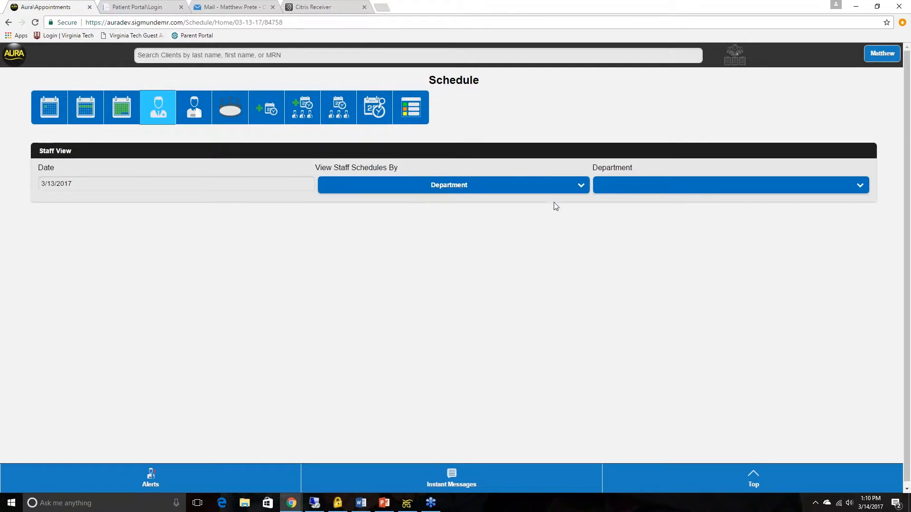
Step: Show the staff schedules of the IT department
click(621, 186)
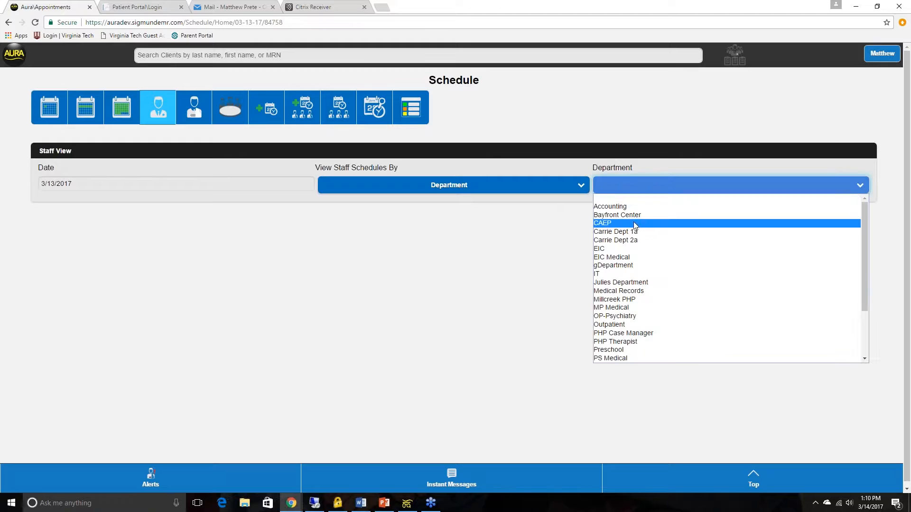
click(632, 274)
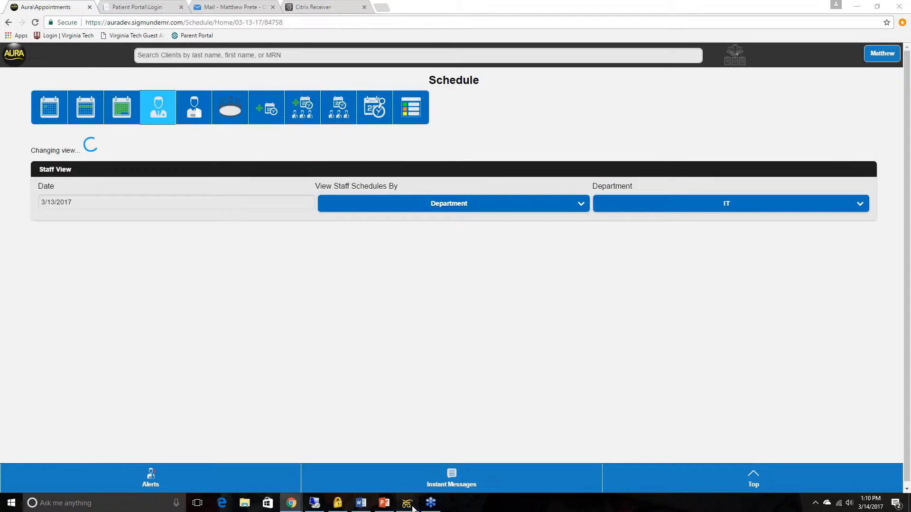
Step: Switch to the Sigmund desktop program, log in with the account password, and open the billing deposit slips
click(407, 503)
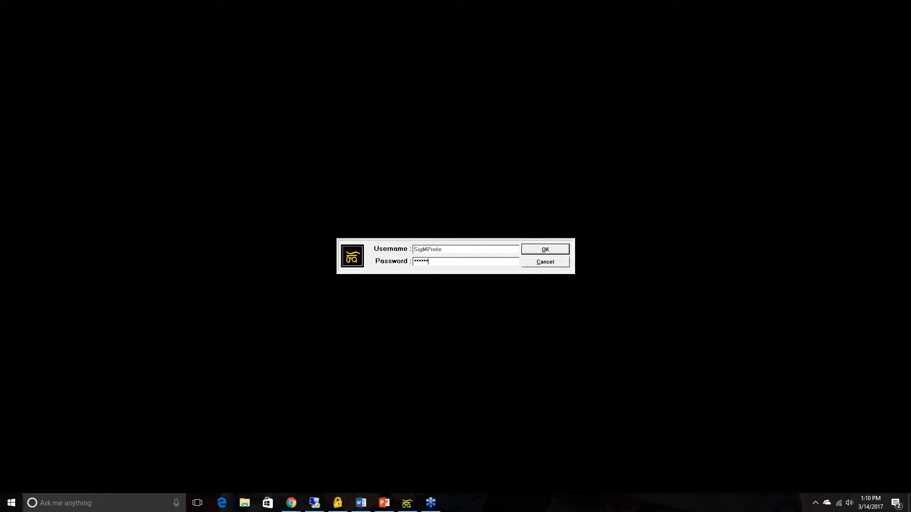
key(Return)
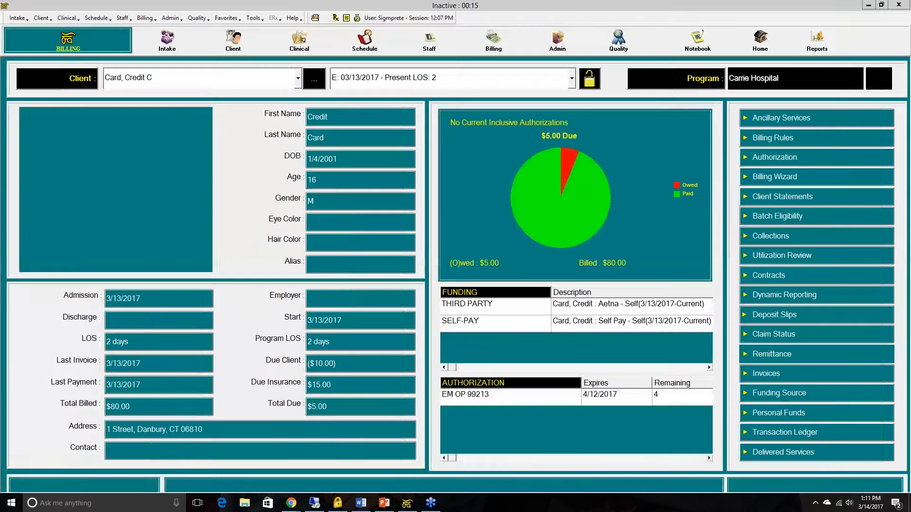
click(772, 315)
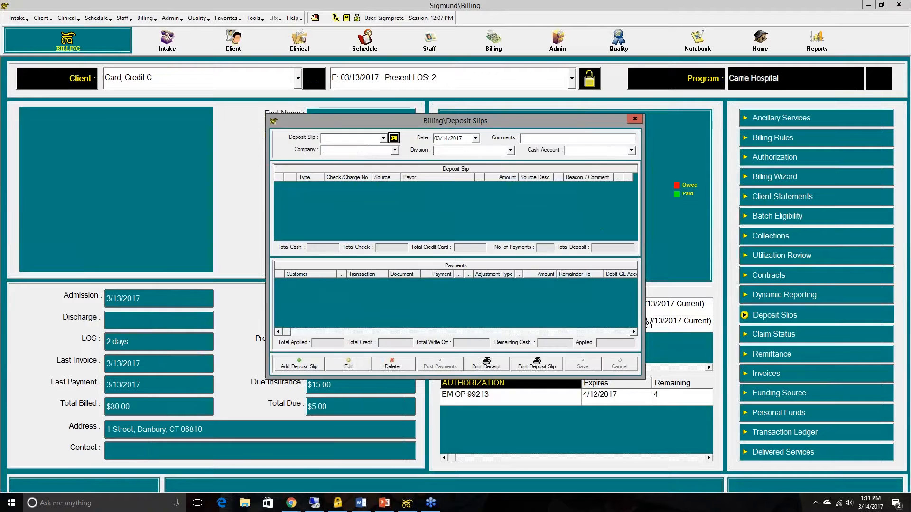
Step: Open deposit slip CompanyA Week 3-13, inspect its $25.00 charge copay payment, and close the deposit slips
click(384, 139)
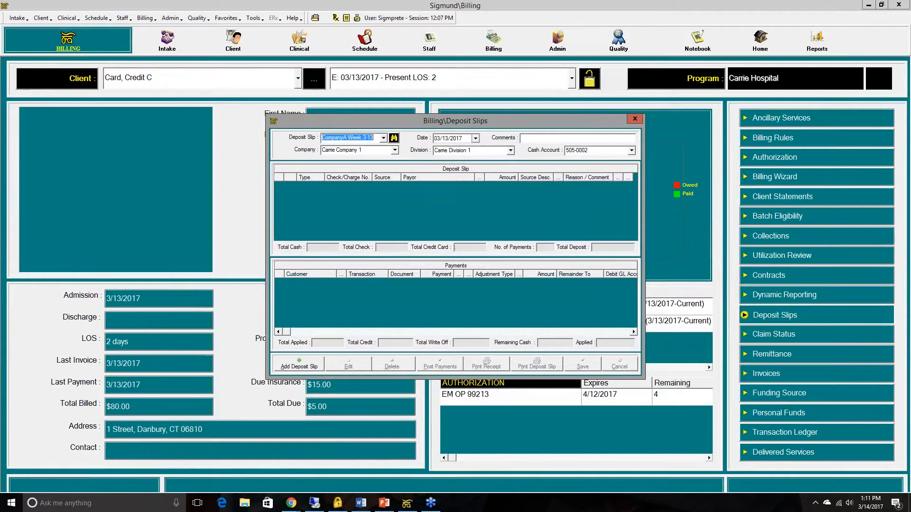
click(366, 158)
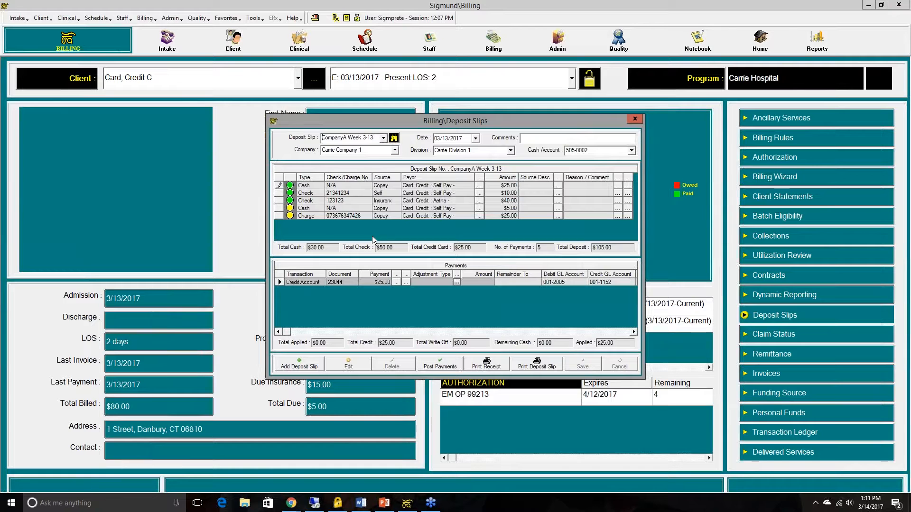
click(343, 217)
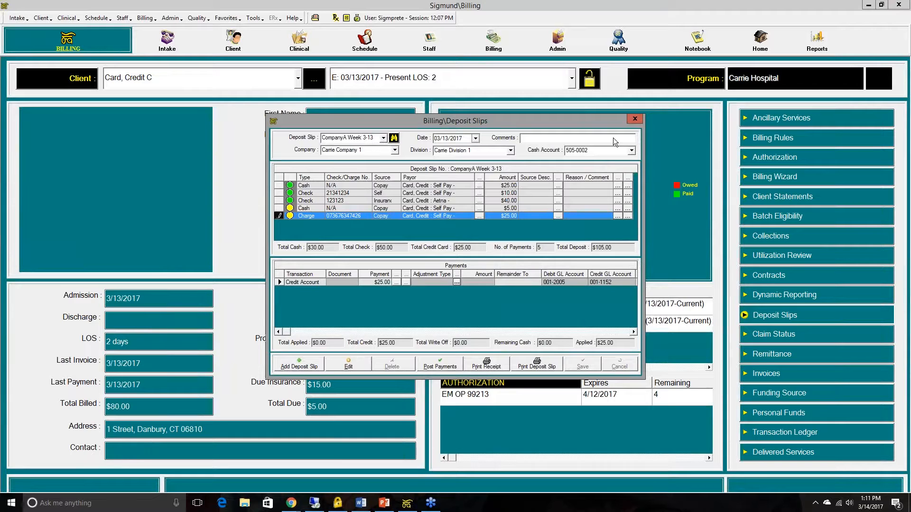
click(636, 119)
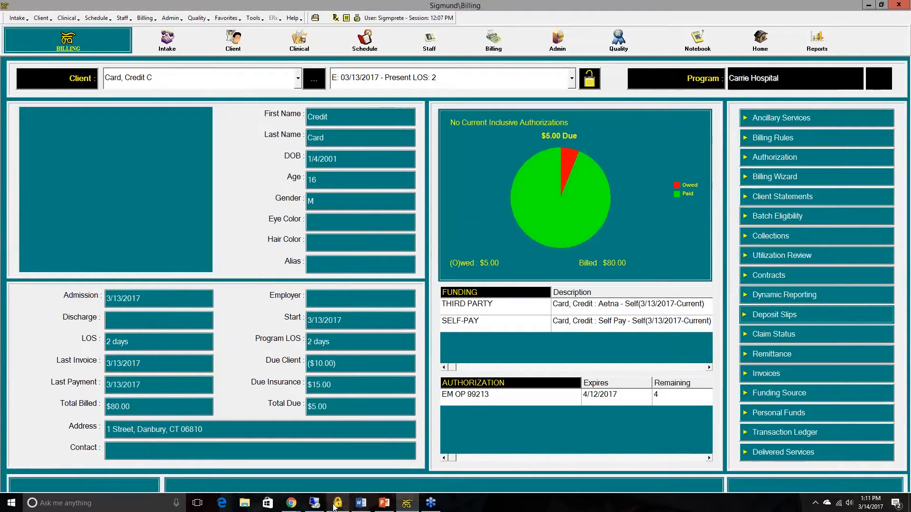
Step: Switch back to AURA in the browser and show the IT staff schedule for Tuesday, March 14, 2017
click(298, 506)
click(334, 468)
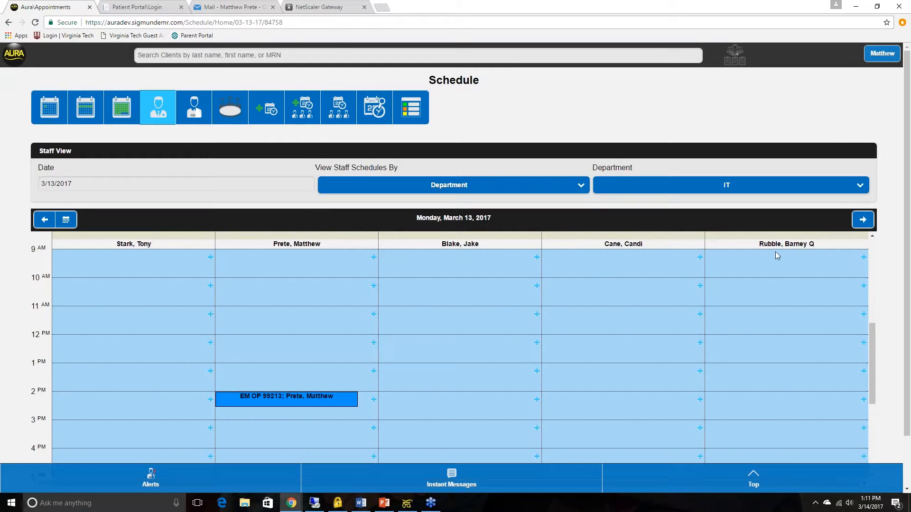
click(879, 7)
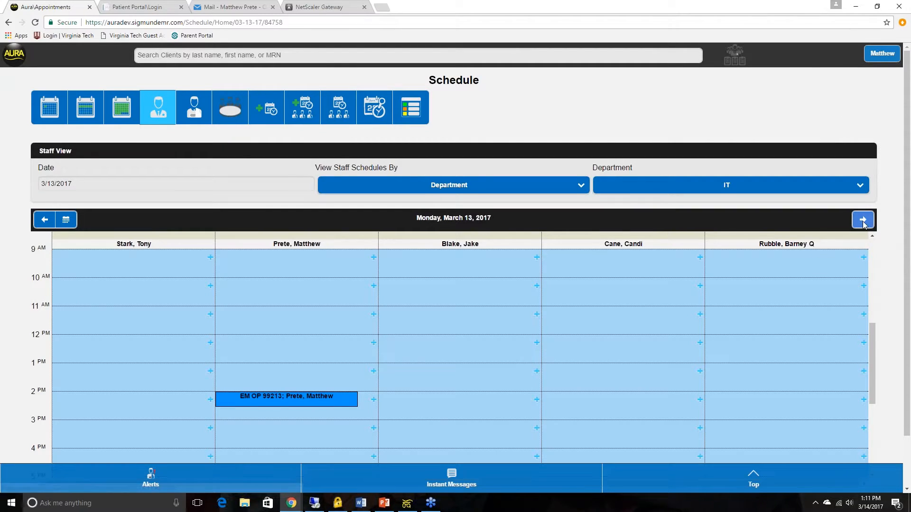
click(863, 219)
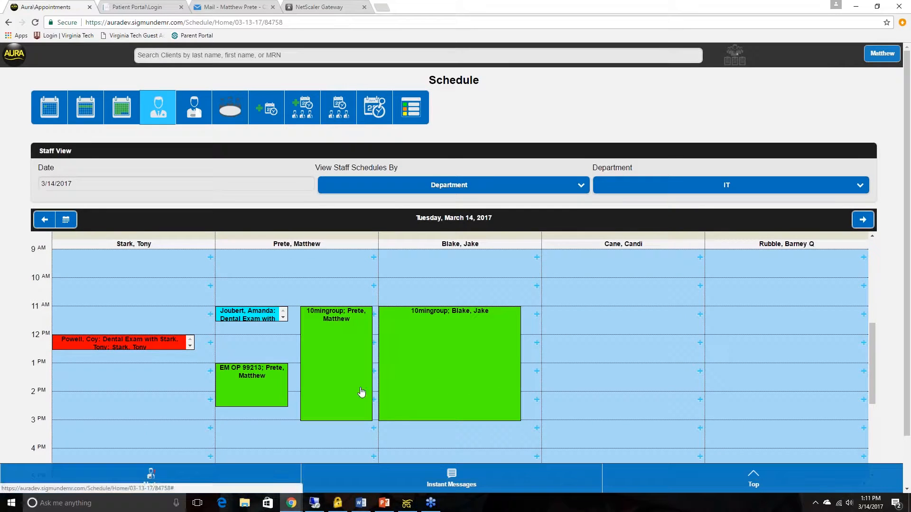
Step: Open the payment options of the 1:00 PM EM OP 99213 appointment and expand its funding source details
click(258, 384)
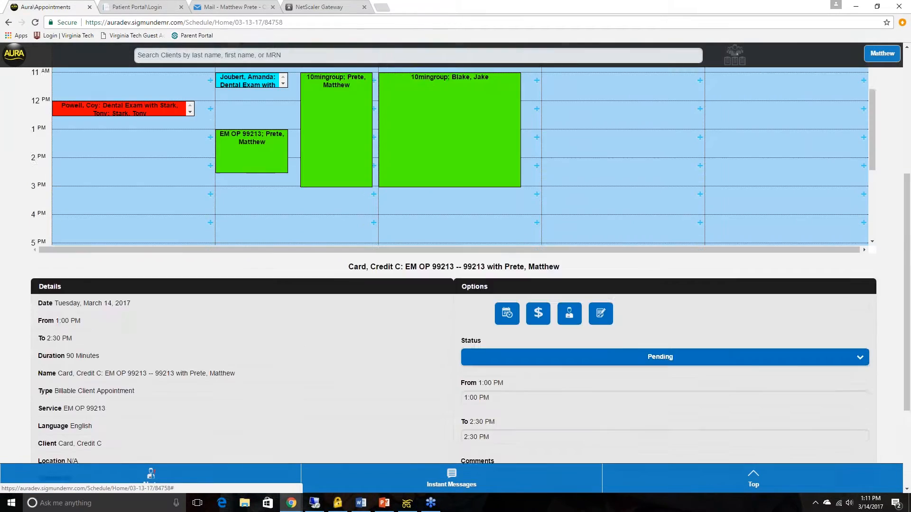
click(538, 172)
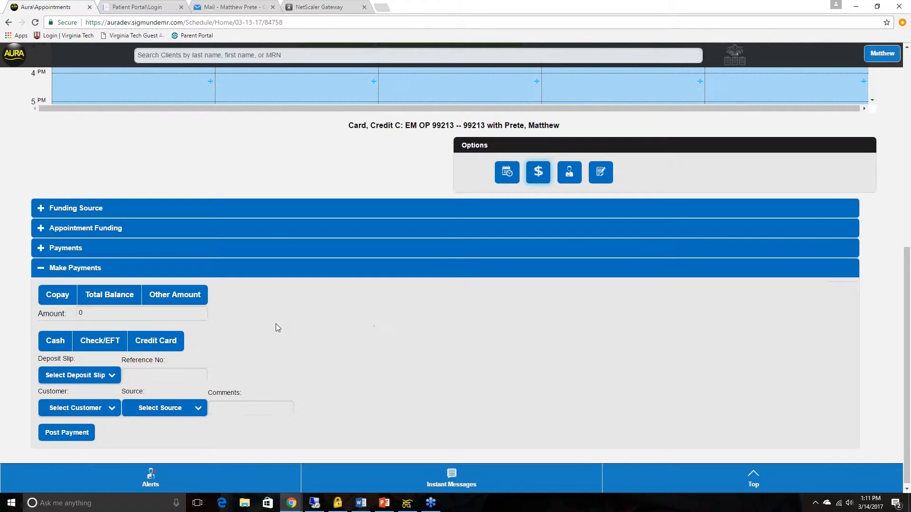
click(220, 213)
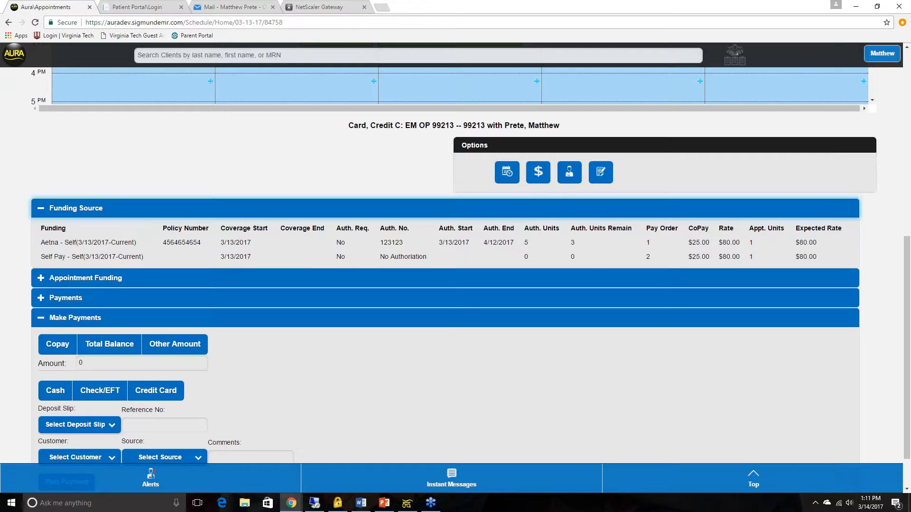
Step: Open the 10mingroup group appointment, try to view the last client's funding and payments, and close the popup
scroll(261, 256, up, 6)
click(434, 275)
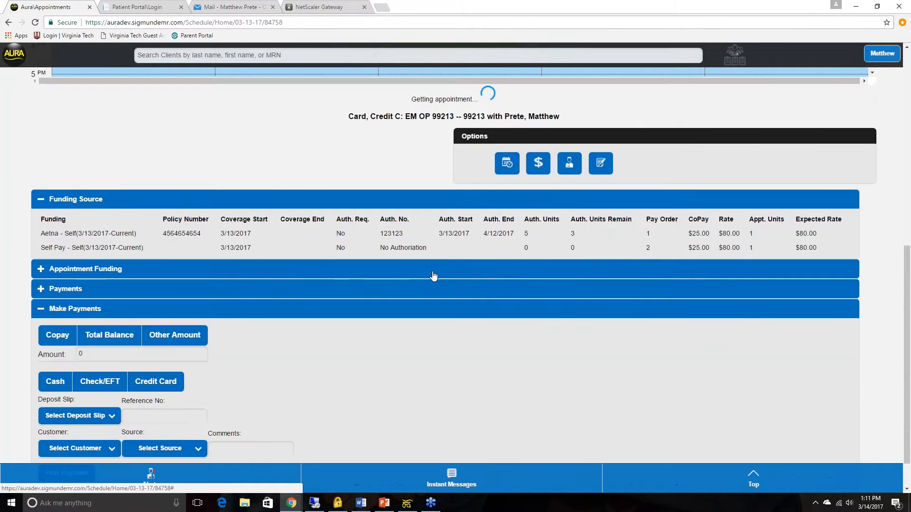
scroll(411, 305, down, 2)
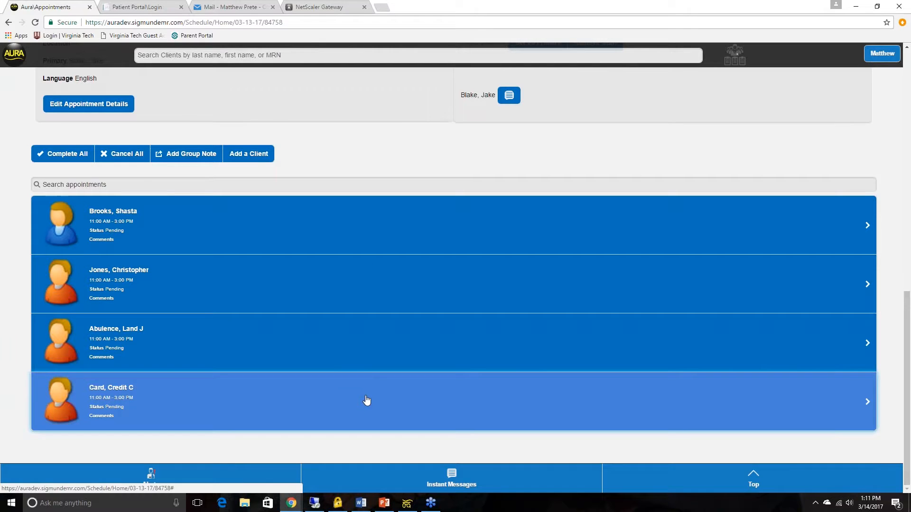
click(369, 400)
scroll(366, 391, down, 3)
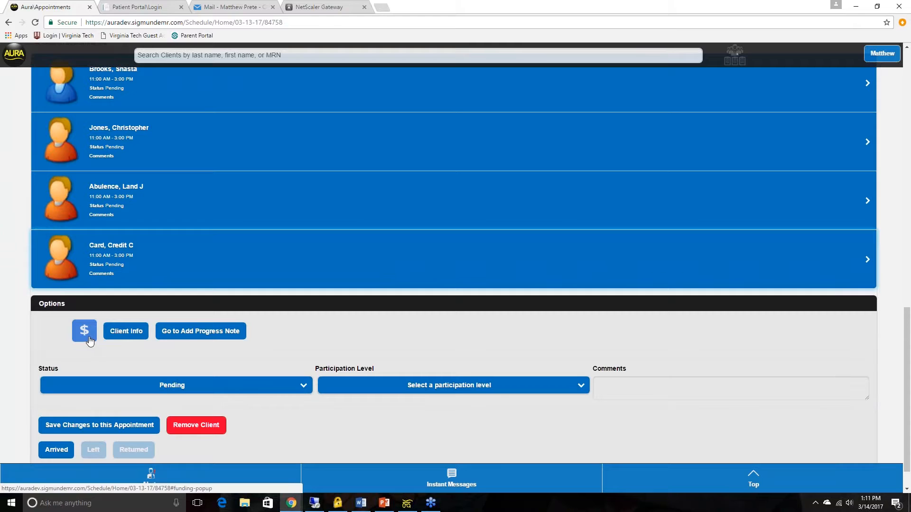
click(91, 341)
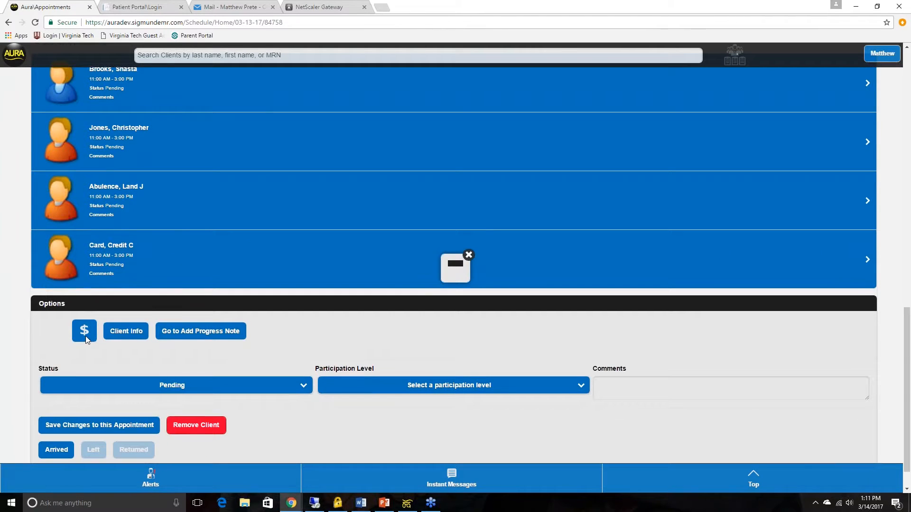
click(469, 256)
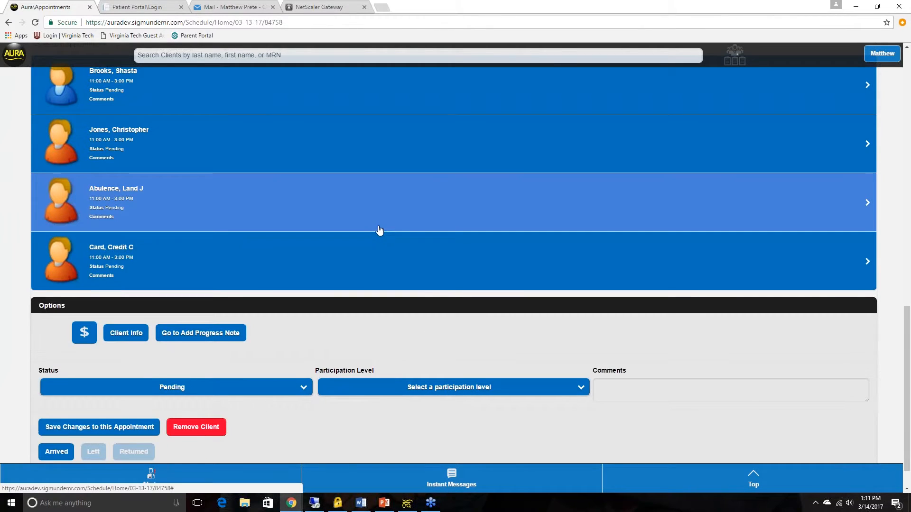
Step: Review the first client's options in the group appointment, and open the last client's chart through the client information
scroll(379, 229, up, 4)
scroll(299, 177, up, 2)
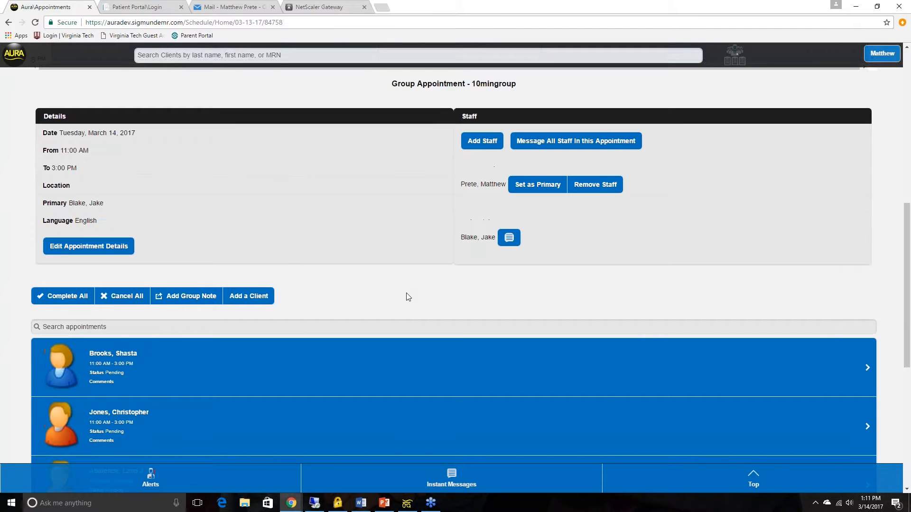
scroll(404, 327, down, 1)
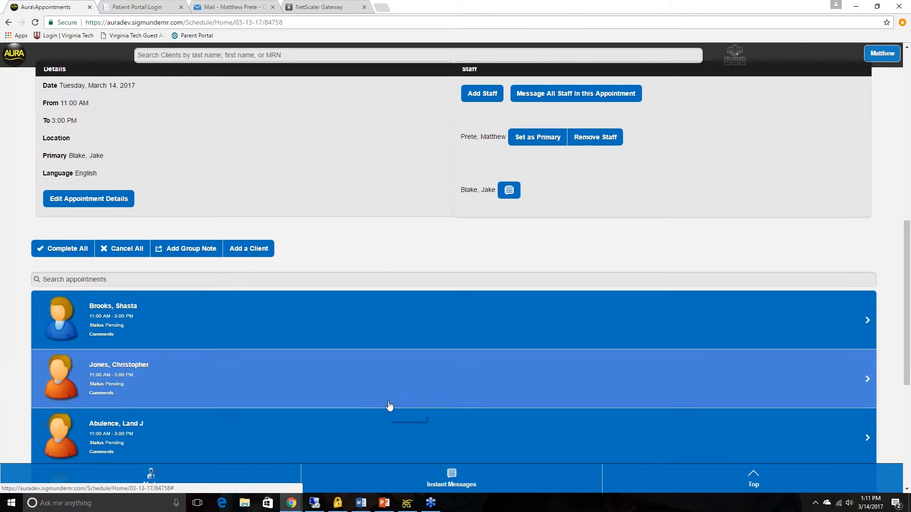
click(343, 332)
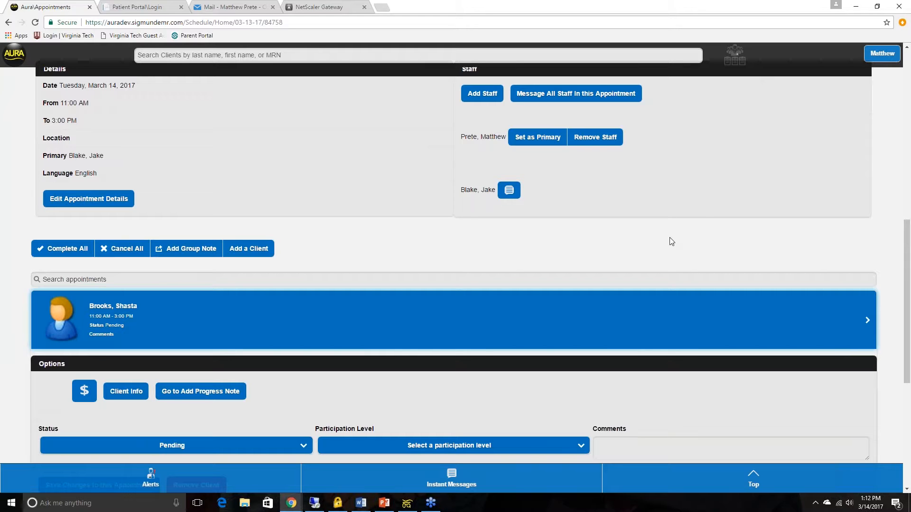
scroll(437, 249, down, 6)
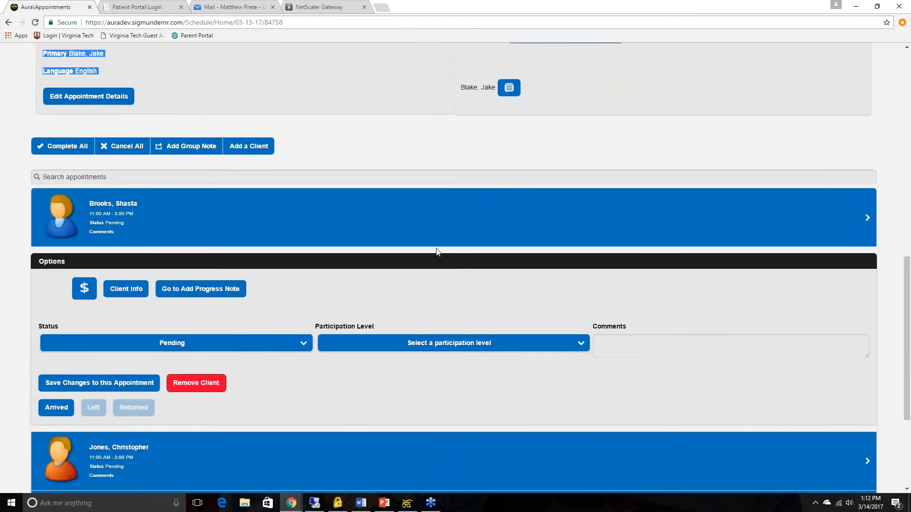
click(428, 401)
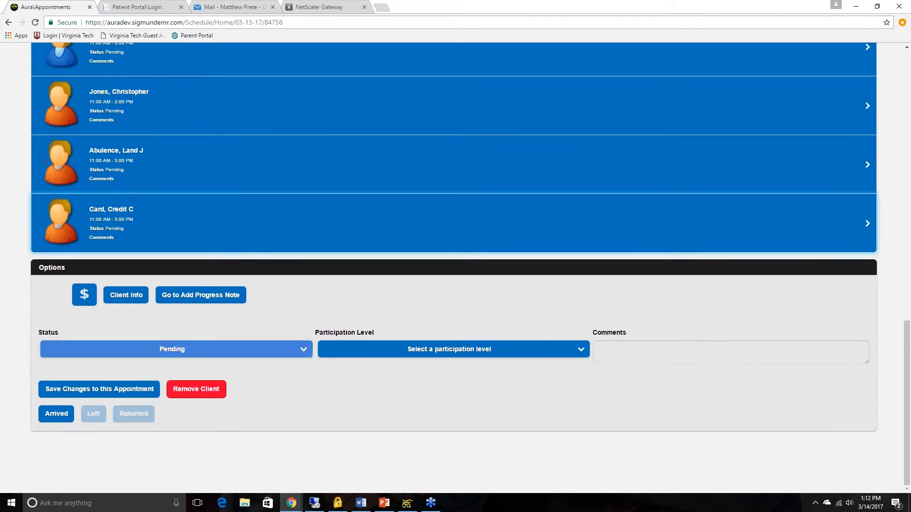
click(116, 305)
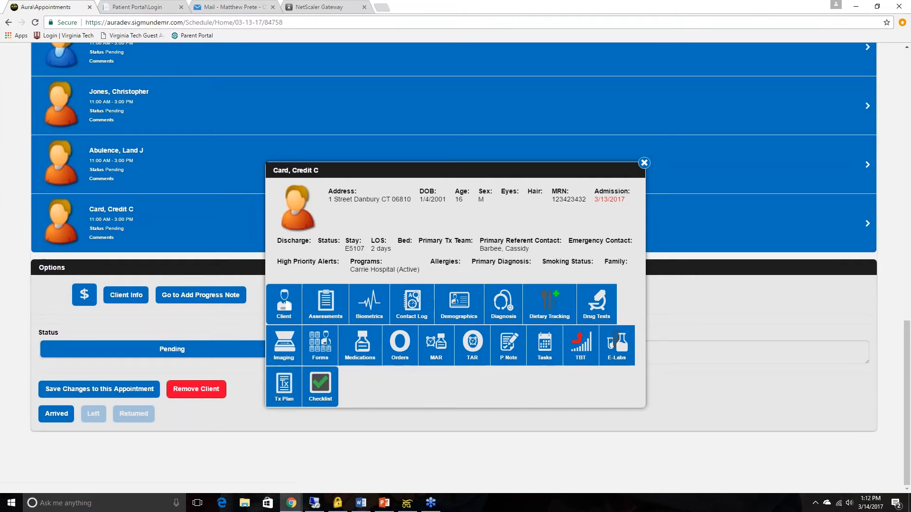
click(293, 317)
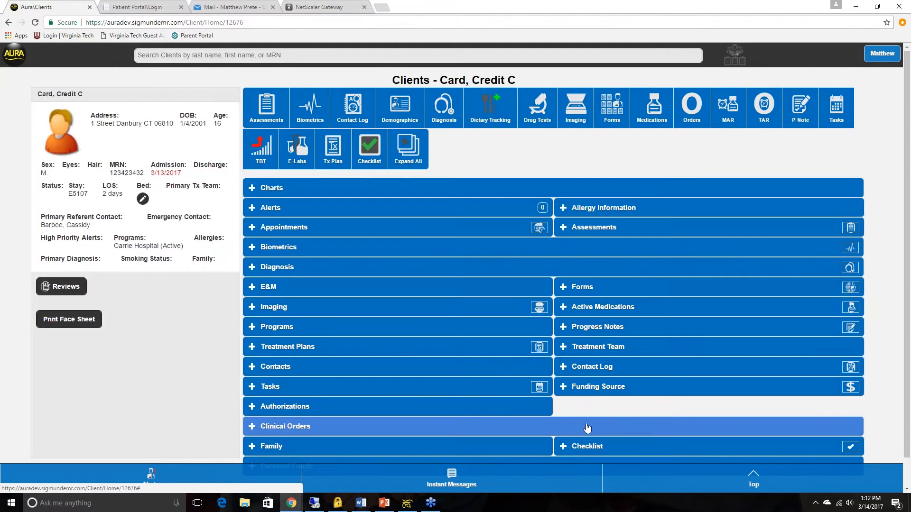
Step: Expand the client's funding sources and open the Self Pay - Self(3/13/2017-Current) funding record
click(214, 363)
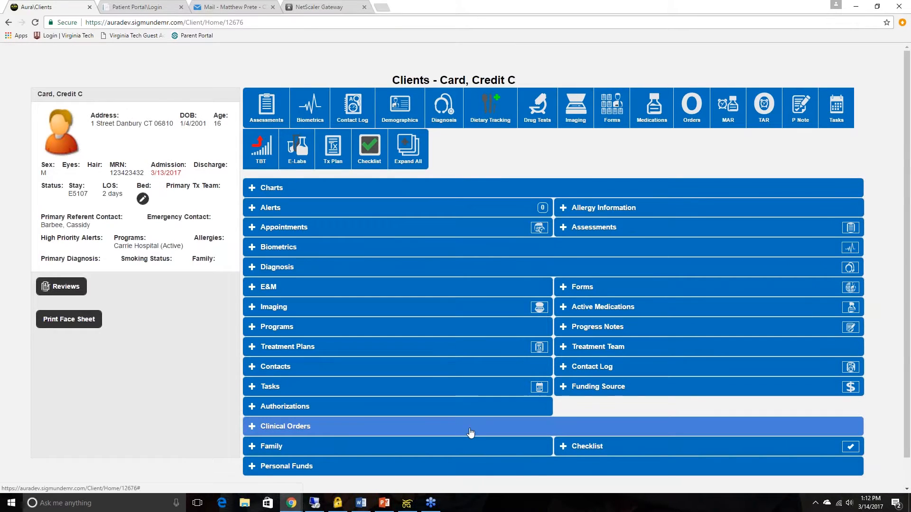
click(620, 395)
scroll(622, 427, down, 2)
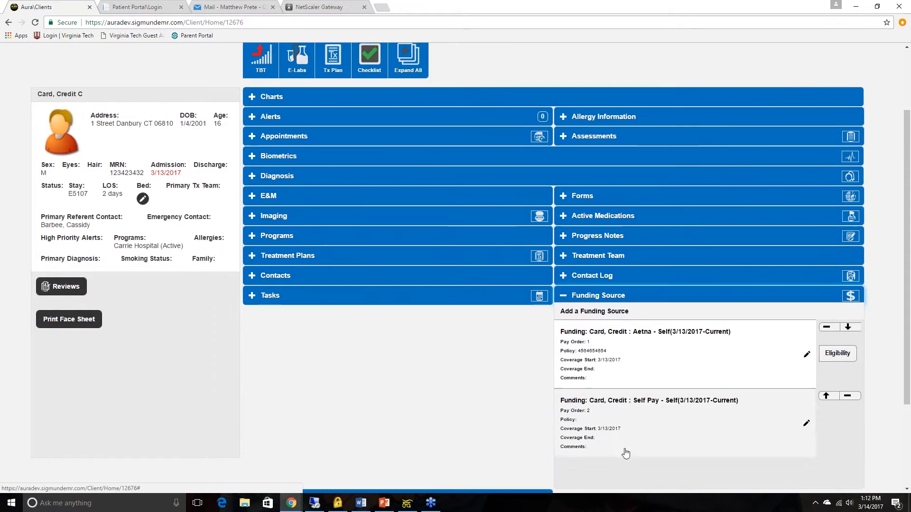
click(593, 424)
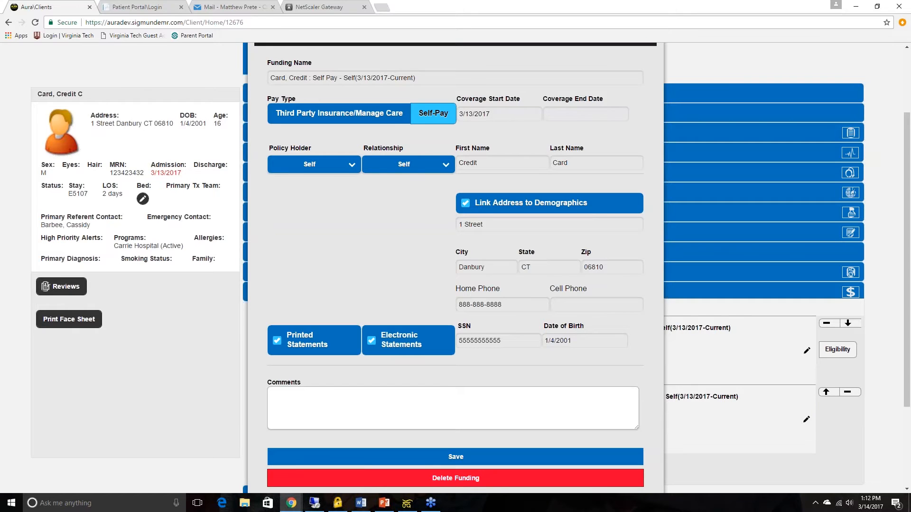
Step: Switch to the Patient Portal, log in, open the billing statements, and view the 6/22/2016 statement before closing it
click(122, 6)
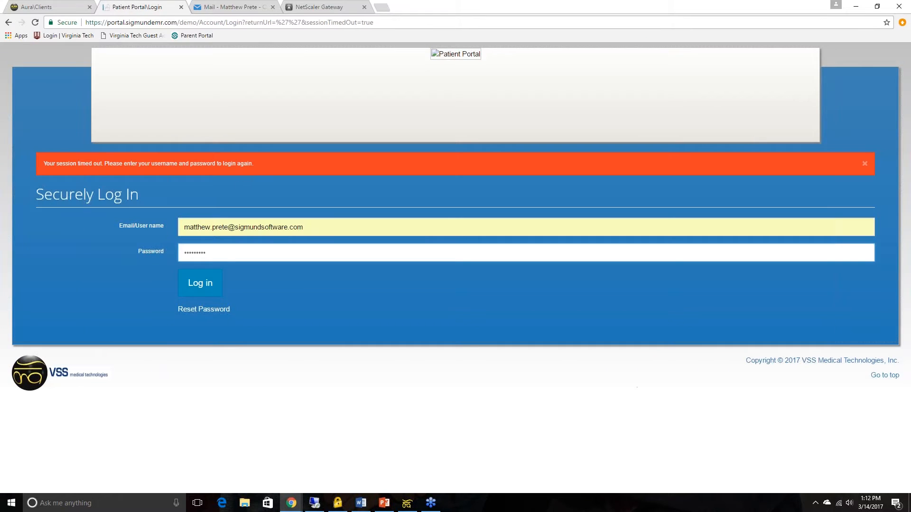
click(207, 291)
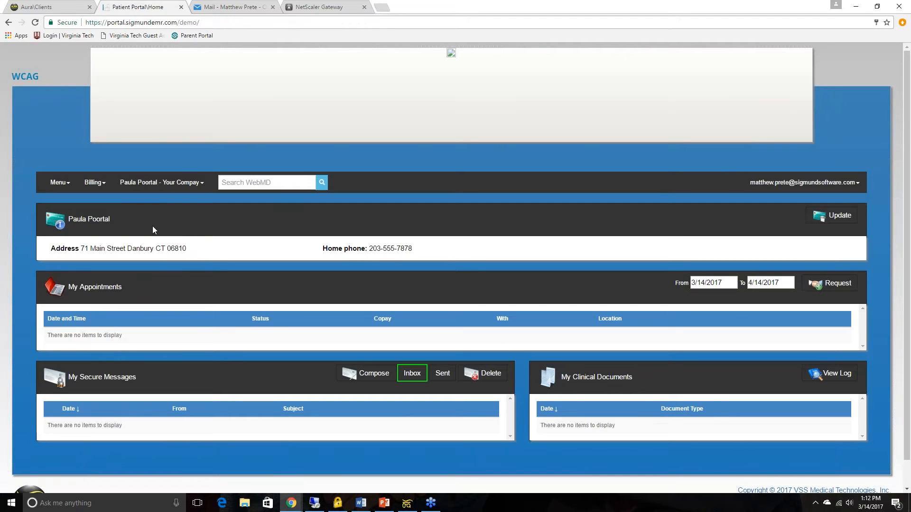
click(95, 184)
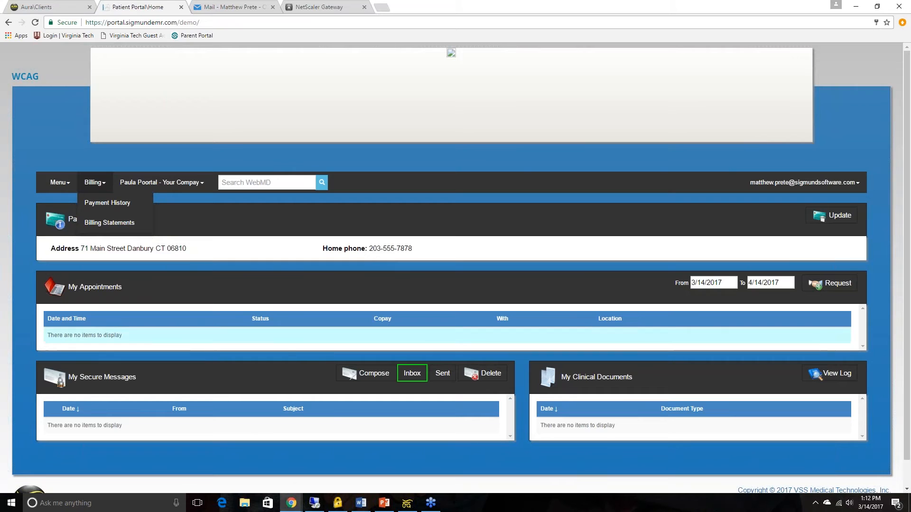
click(105, 223)
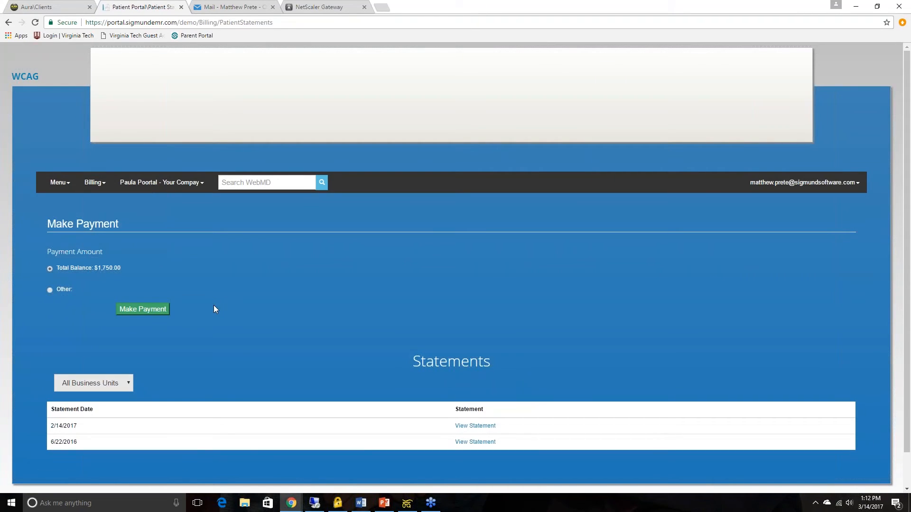
click(475, 442)
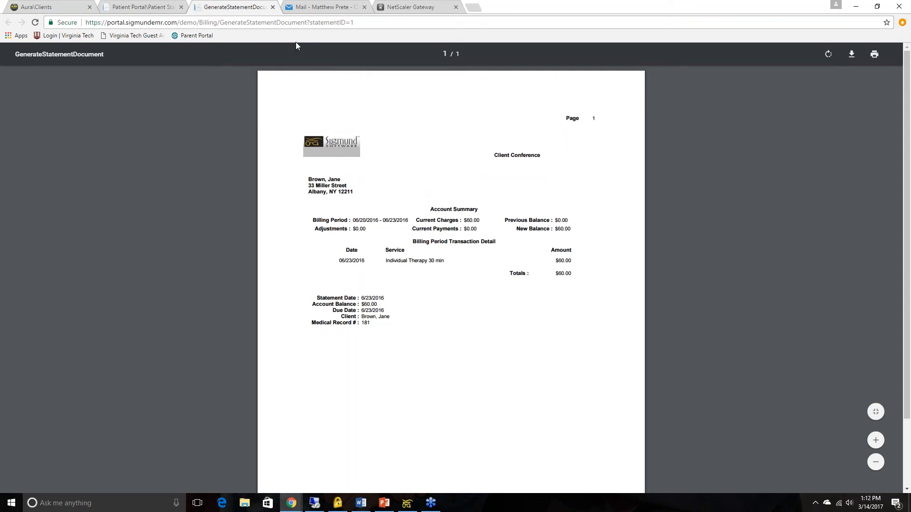
click(273, 7)
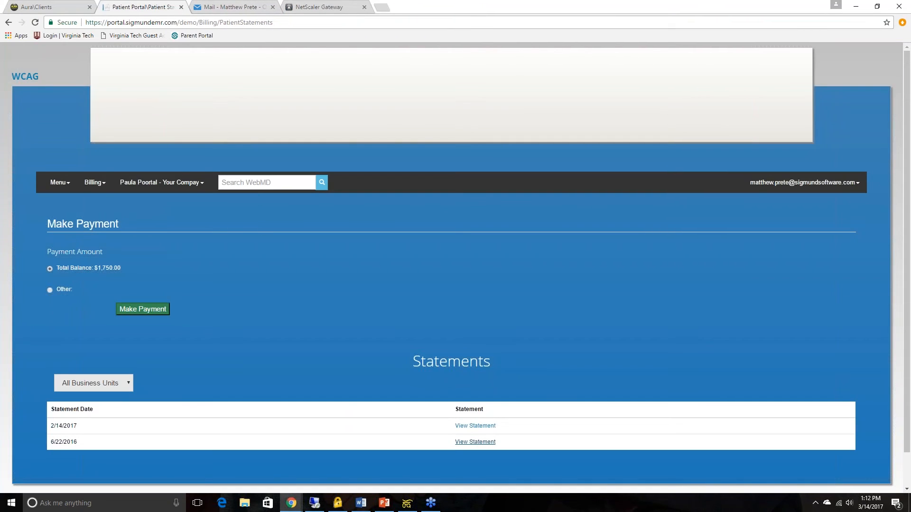
Step: Open the payment page for the total balance, choose Credit Card, and close the page without paying
click(149, 311)
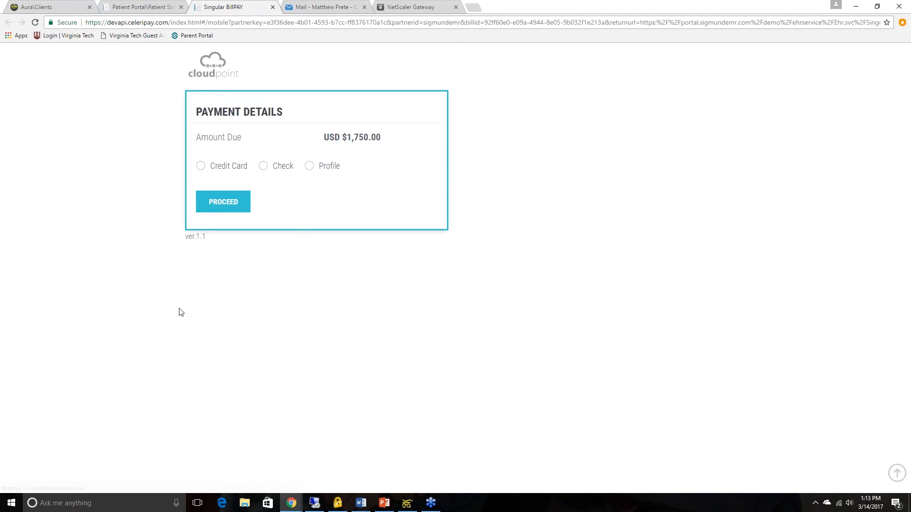
click(215, 170)
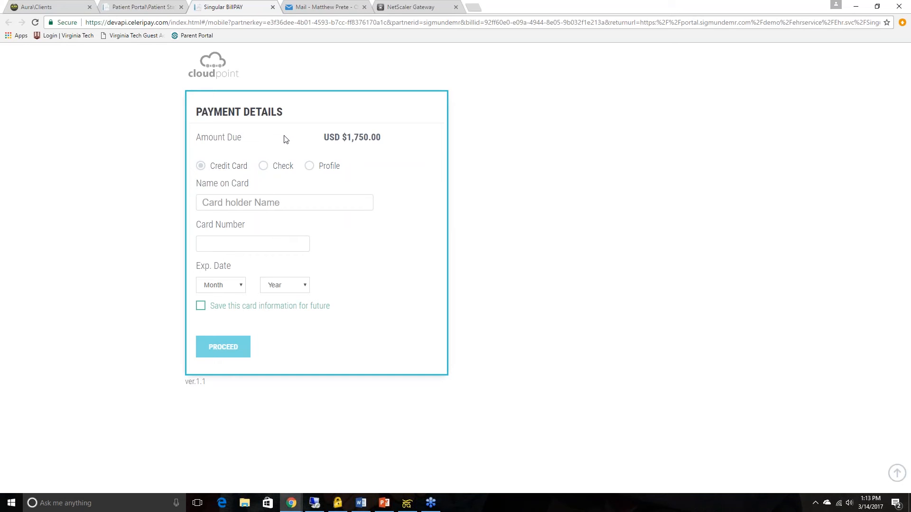
click(272, 7)
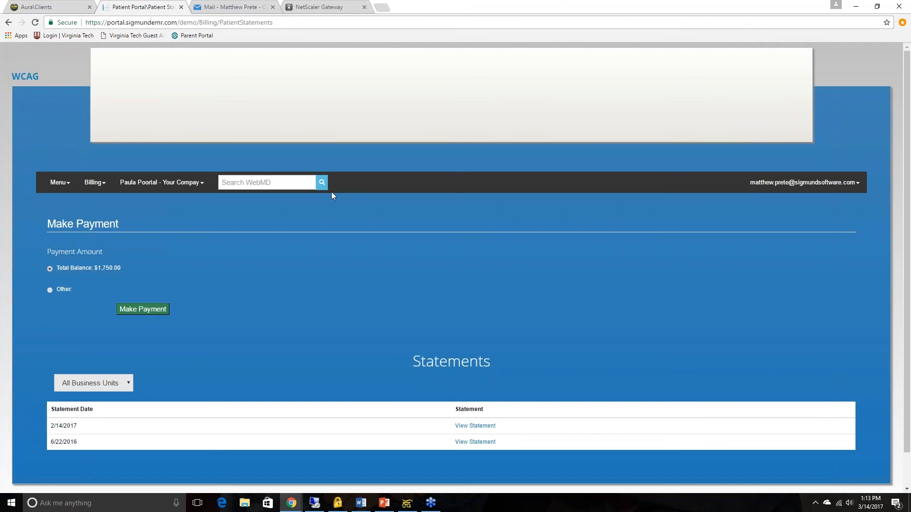
Step: Switch back to the Sigmund desktop program and select deposit slip CompanyA Week 3-13 in the billing deposit slips
click(406, 503)
click(749, 315)
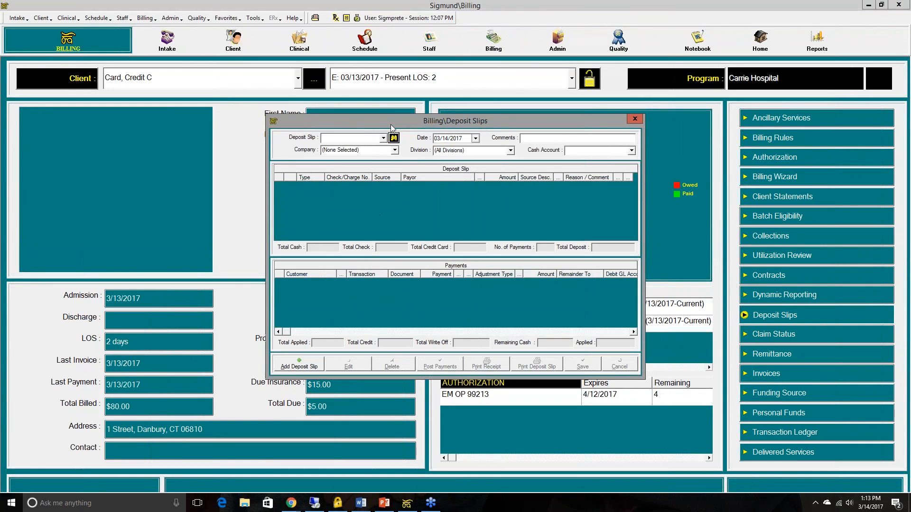
click(384, 138)
click(374, 158)
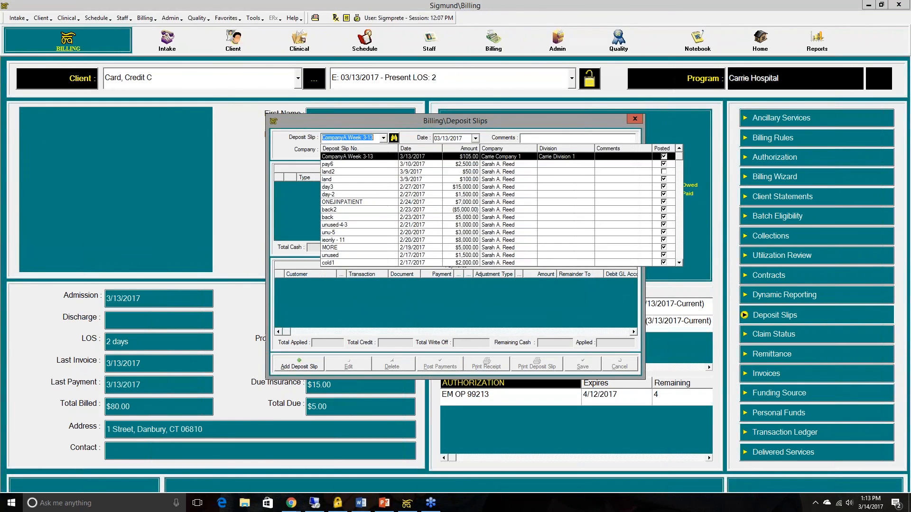